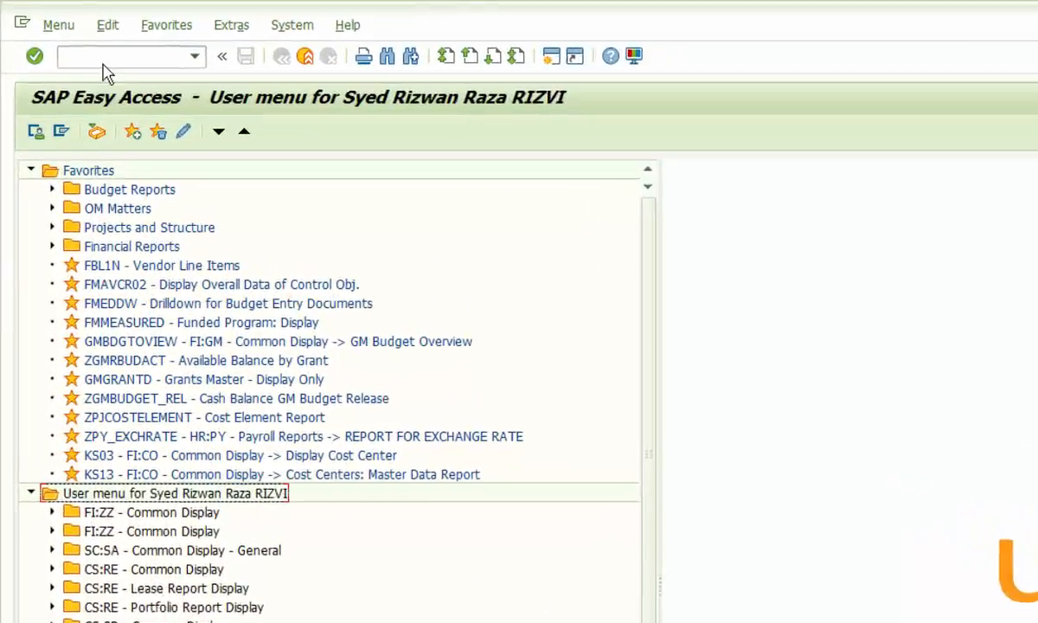
- Run transaction po13 from the command field
click(56, 32)
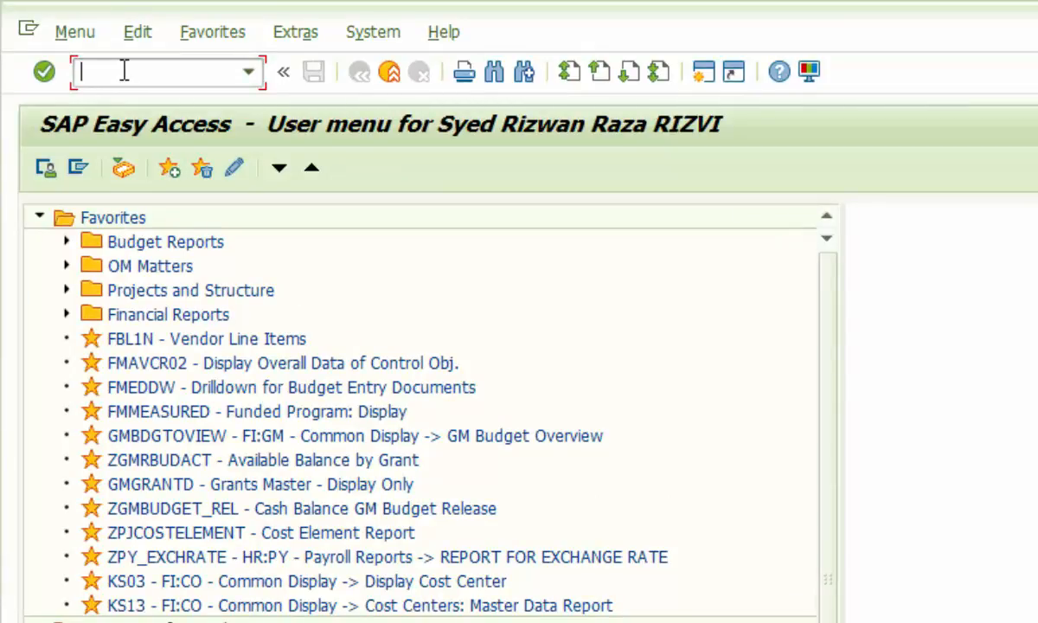
text(po13)
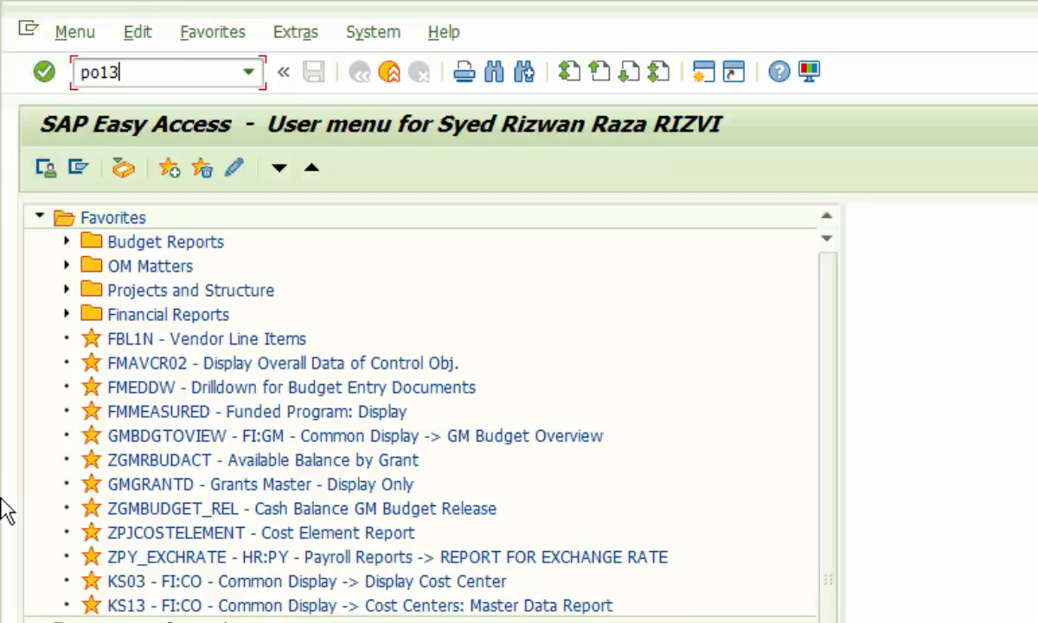
key(Return)
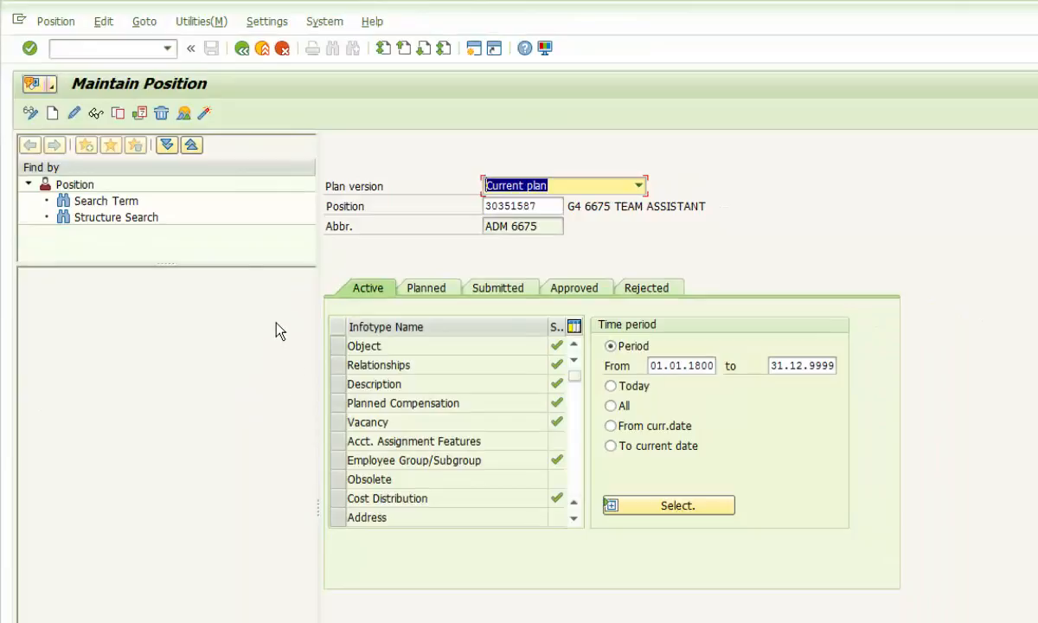
- For position 30351587, apply the All time period and select the Relationships infotype
click(541, 207)
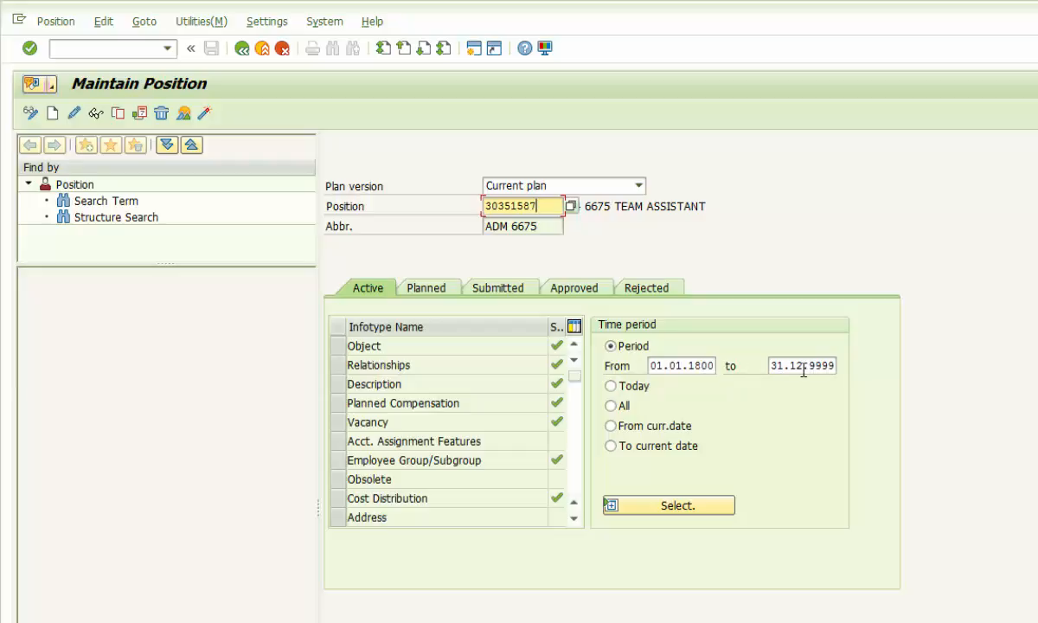
click(610, 406)
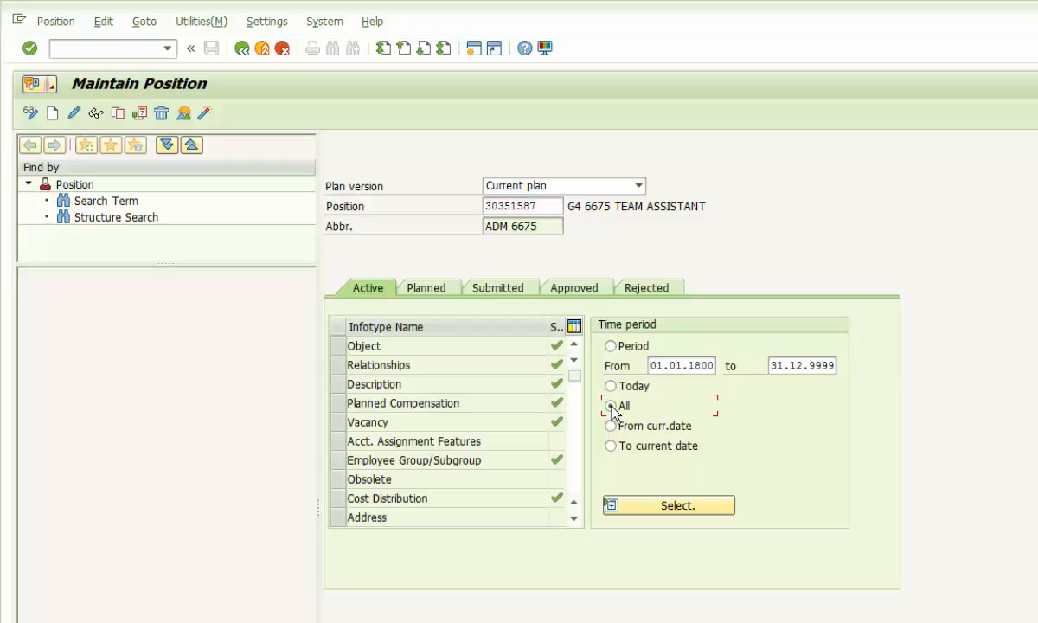
click(668, 507)
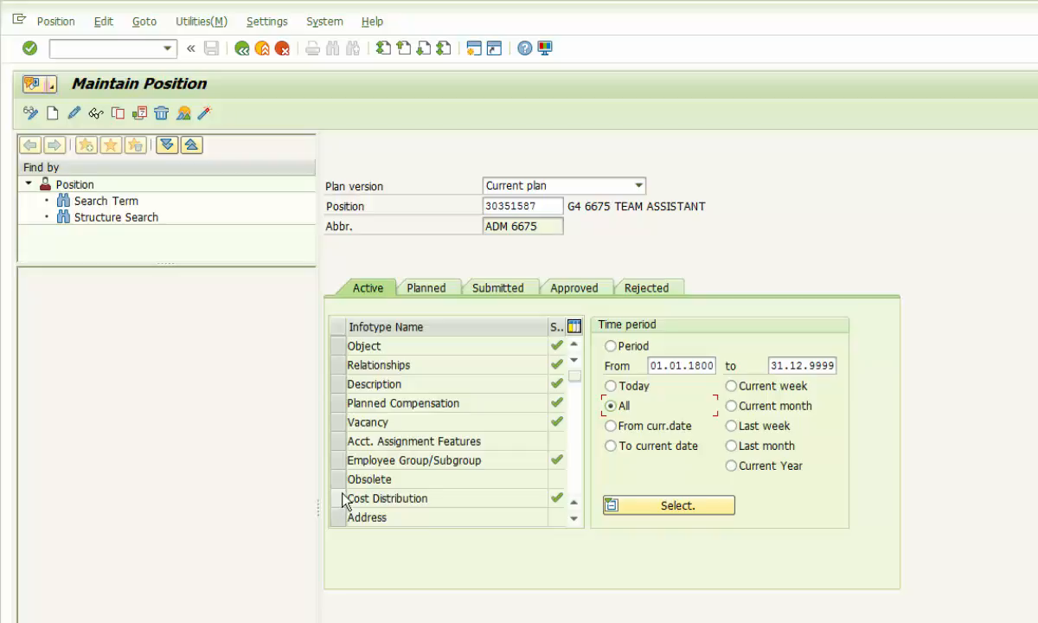
click(342, 365)
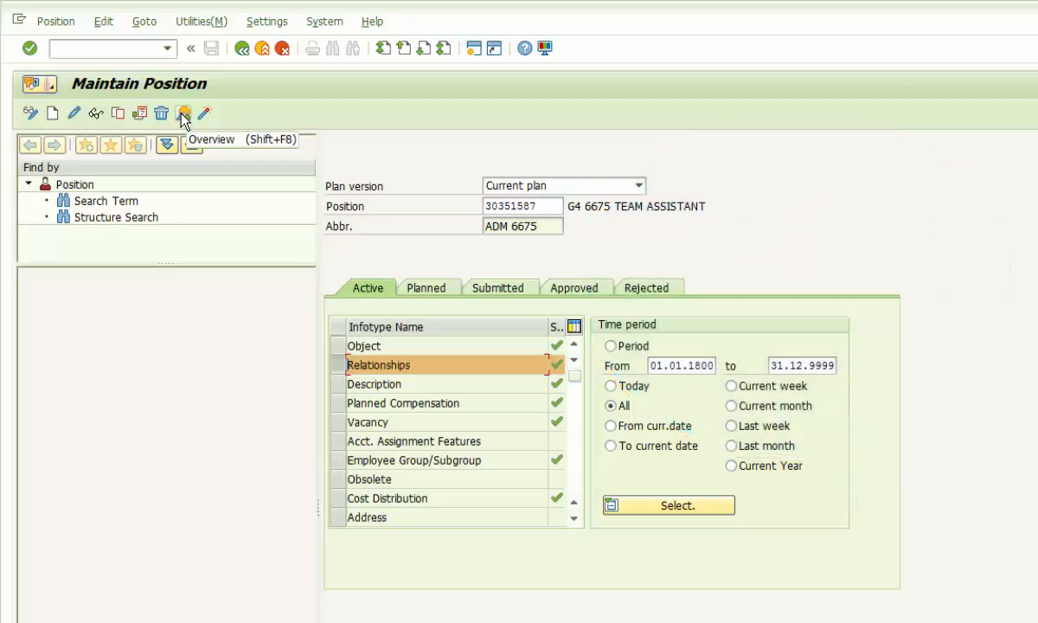
click(183, 114)
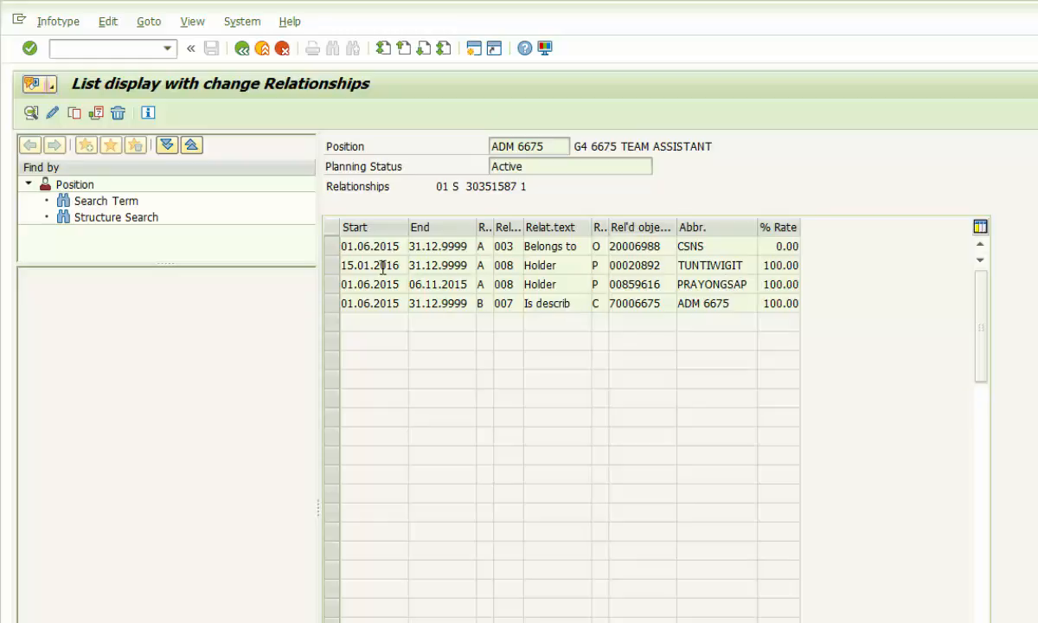
click(242, 49)
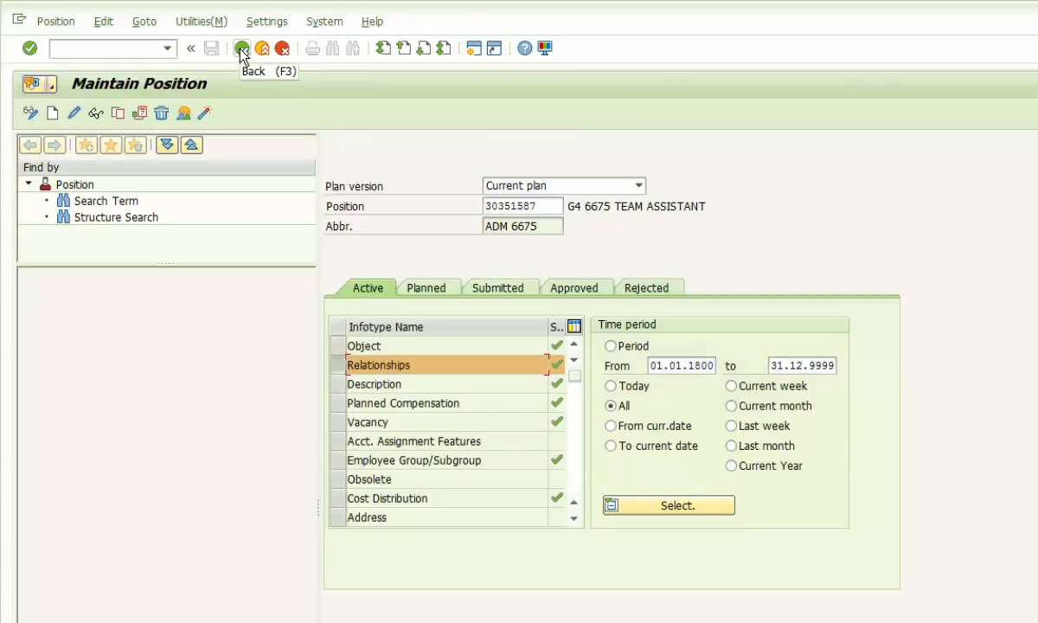
- List the position's Cost Distribution records in Overview
click(339, 501)
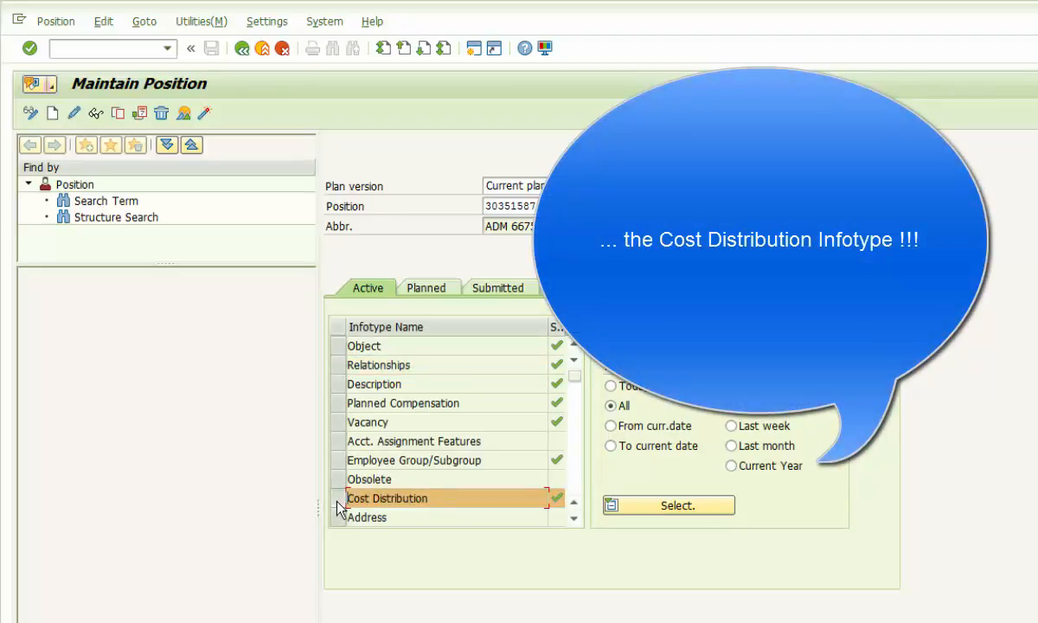
click(183, 114)
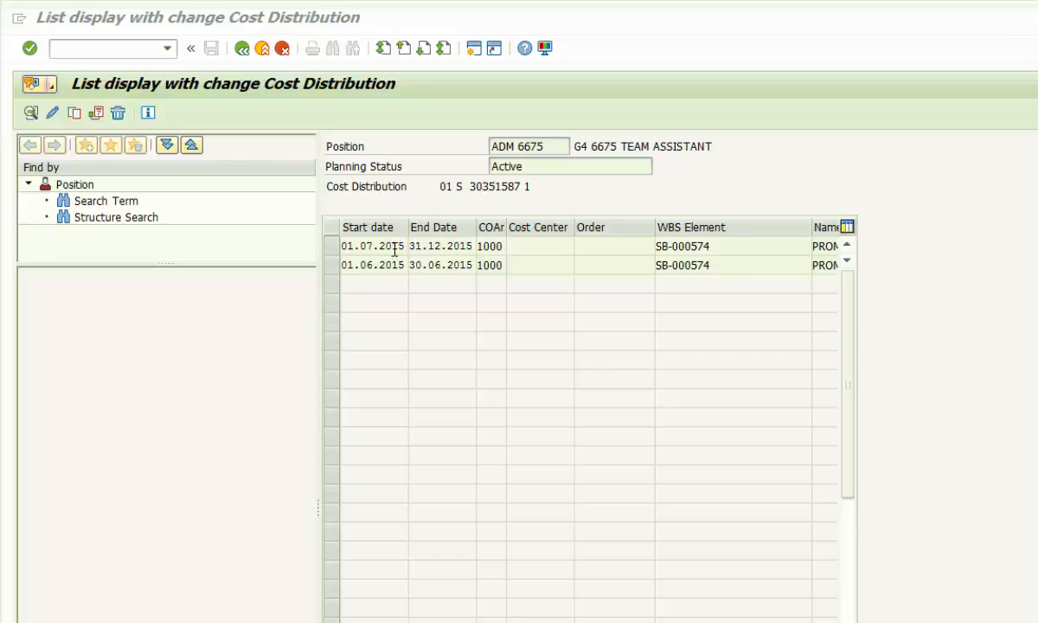
- Copy the 01.07.2015–31.12.2015 Cost Distribution record into a new one
click(334, 246)
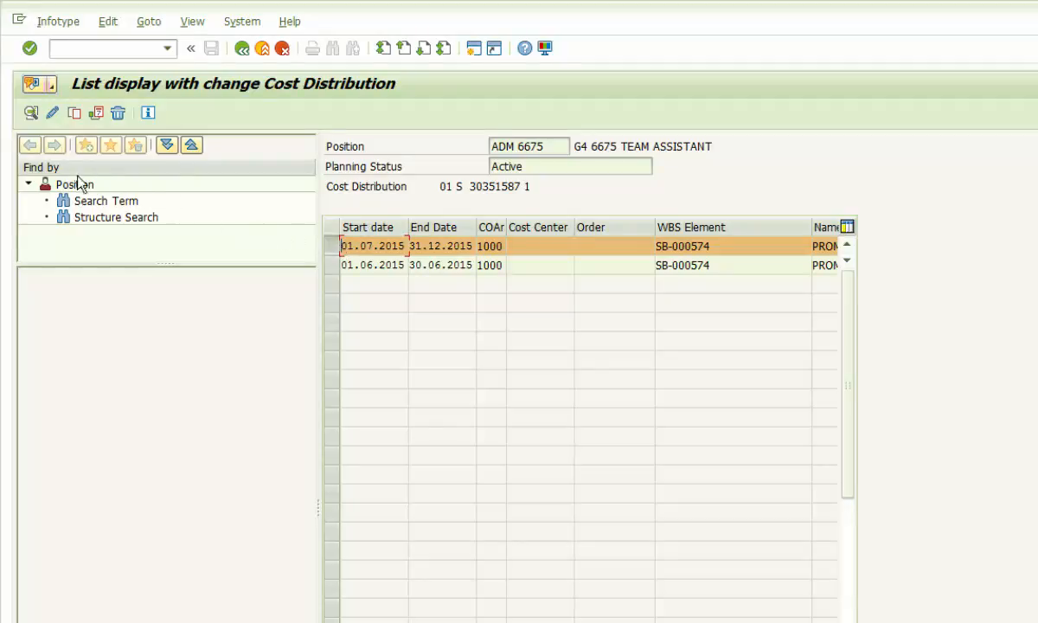
click(74, 114)
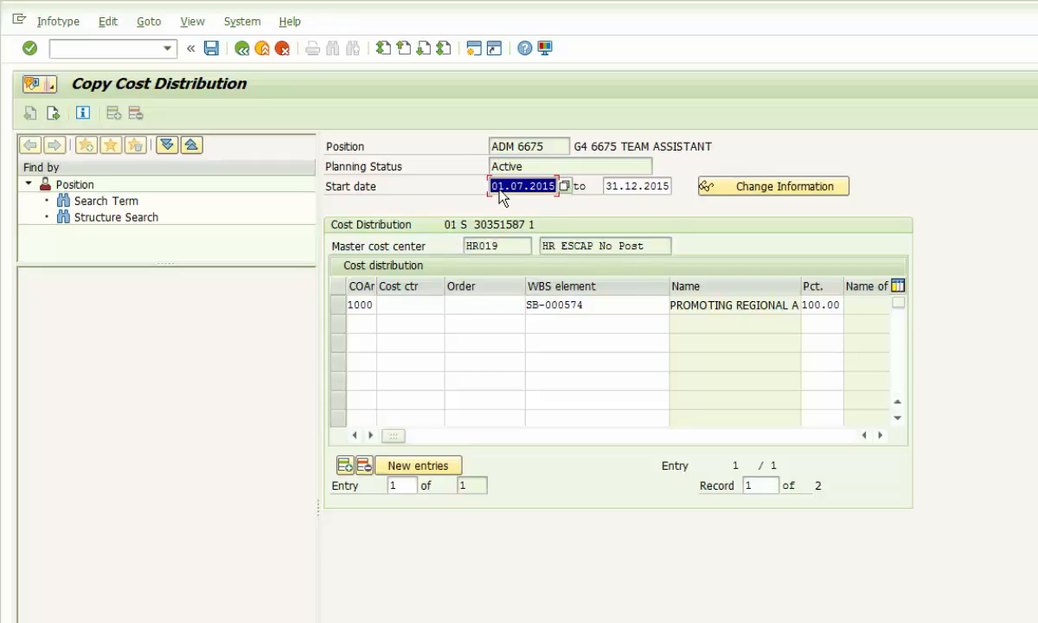
- Change the copied record's start date to 15.01.2016 and enter end date 29.02.2016
click(498, 187)
key(Right)
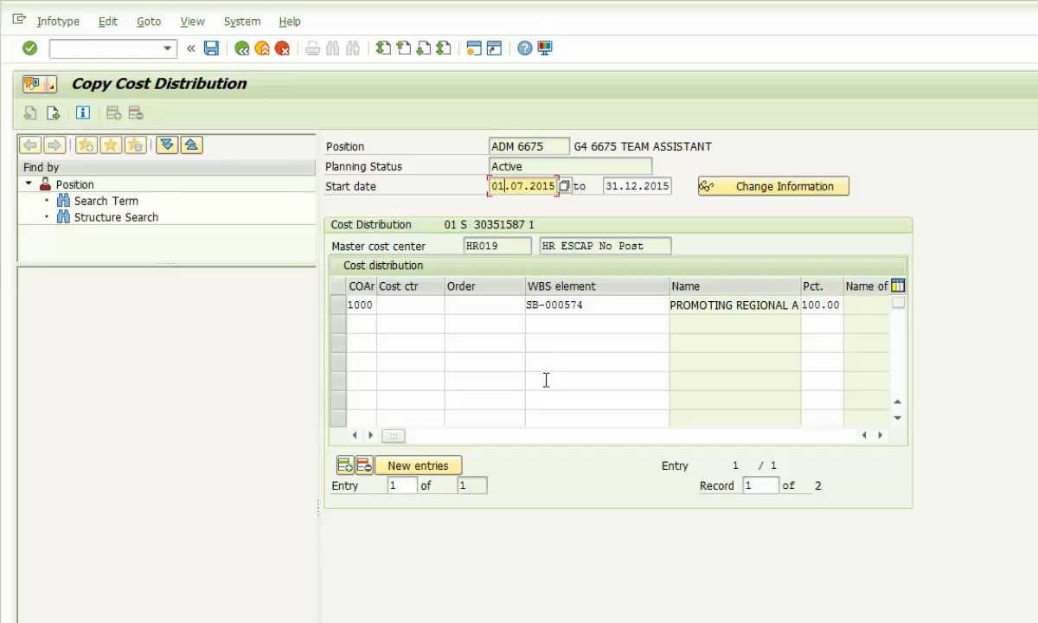
key(Delete)
text(5)
key(Delete)
text(16)
key(Tab)
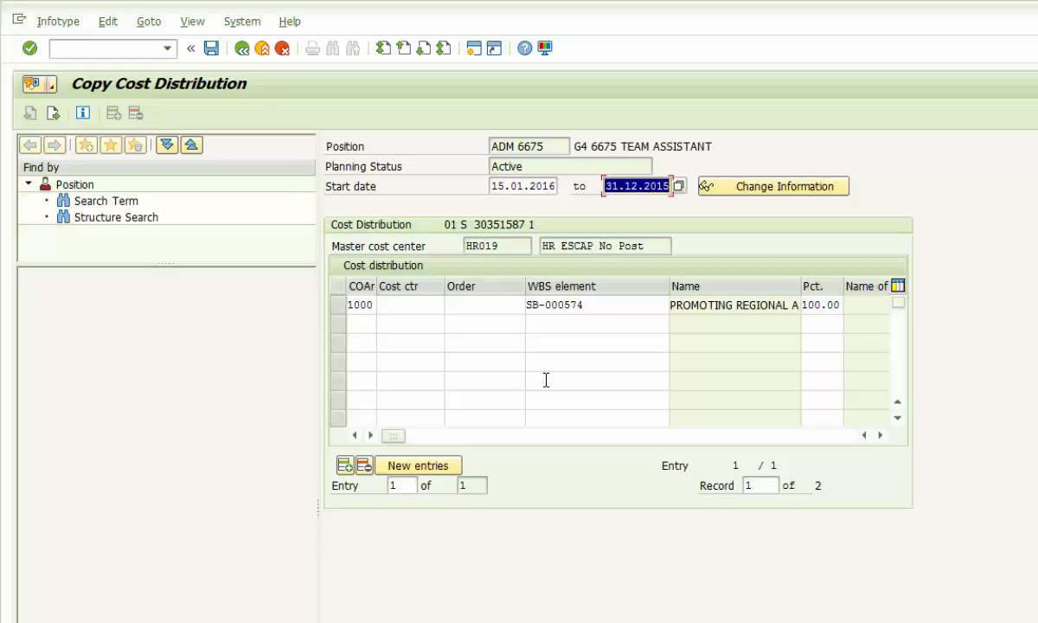
text(29.0)
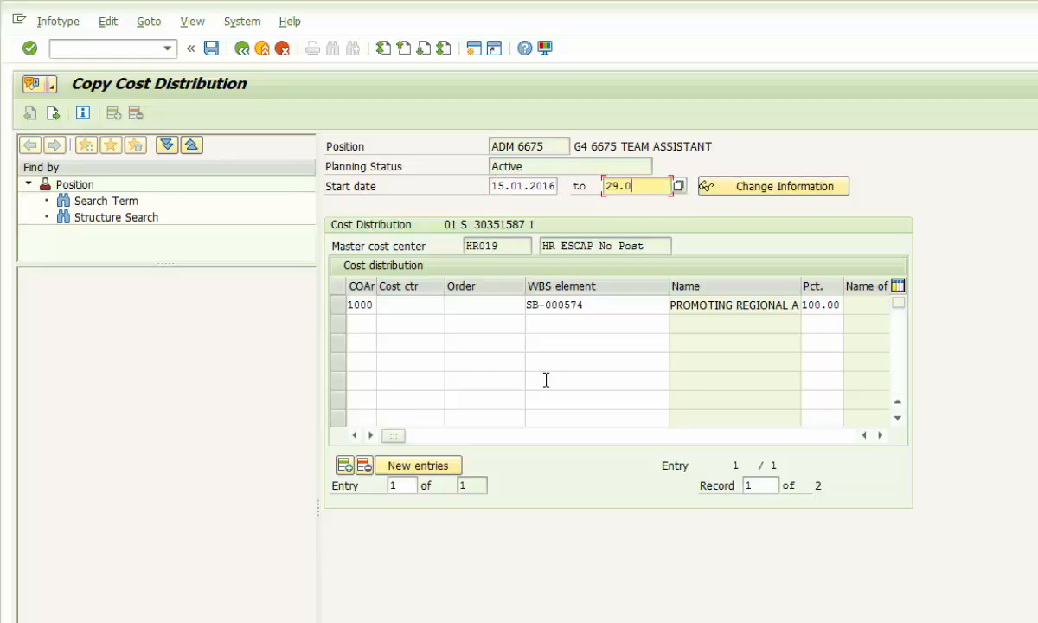
text(2.2016)
click(348, 305)
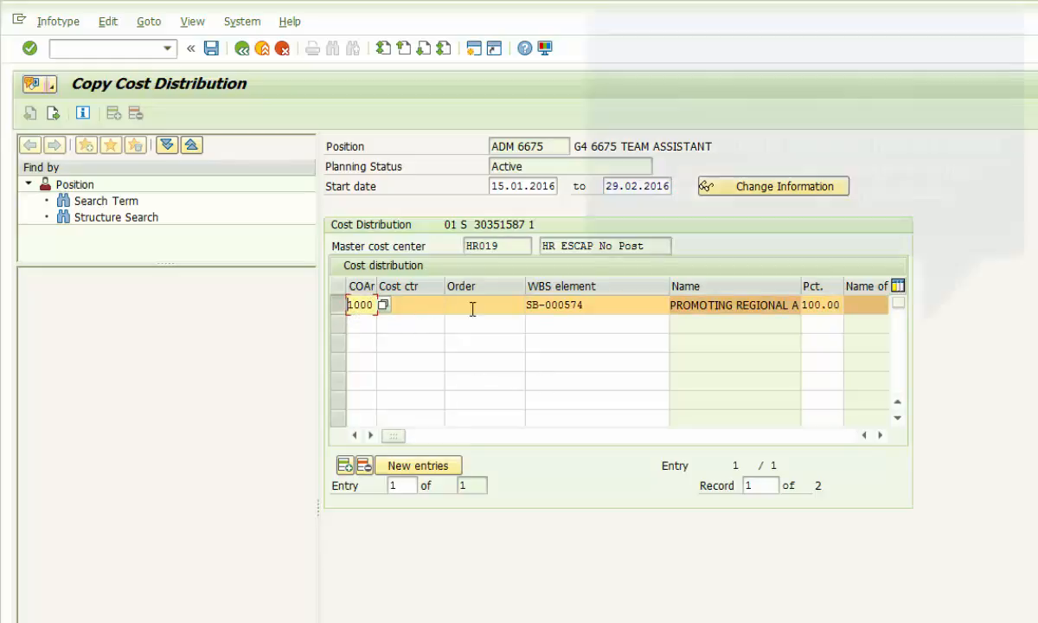
click(594, 306)
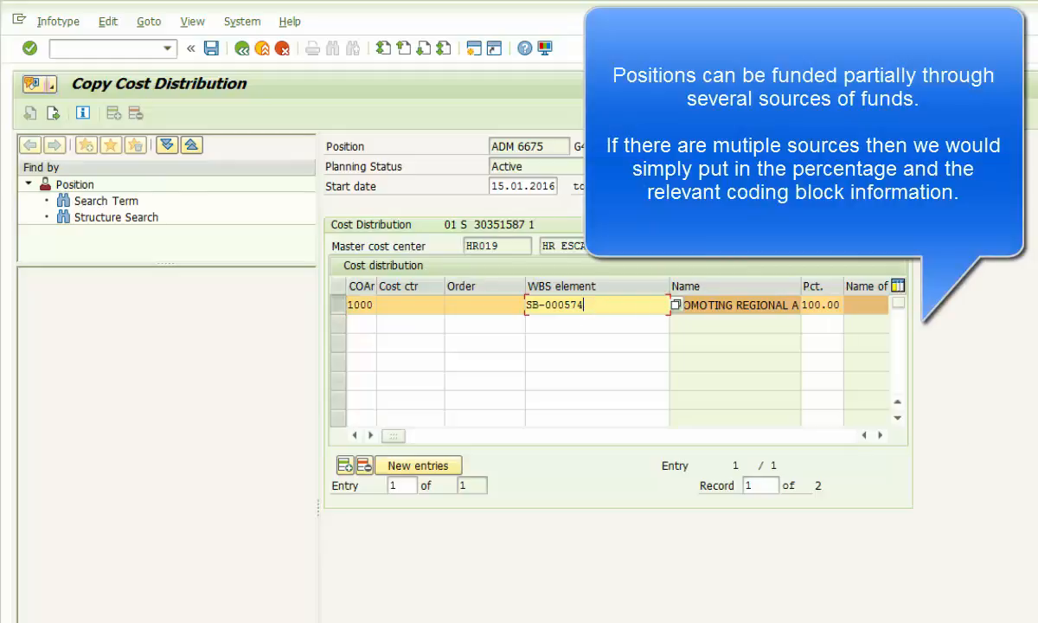
click(880, 435)
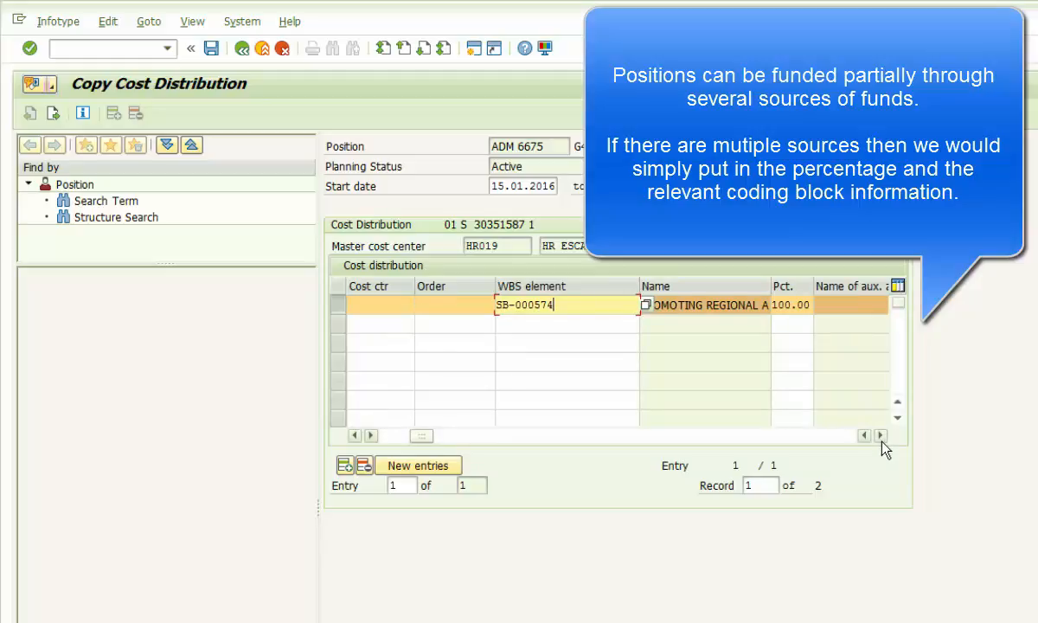
click(880, 436)
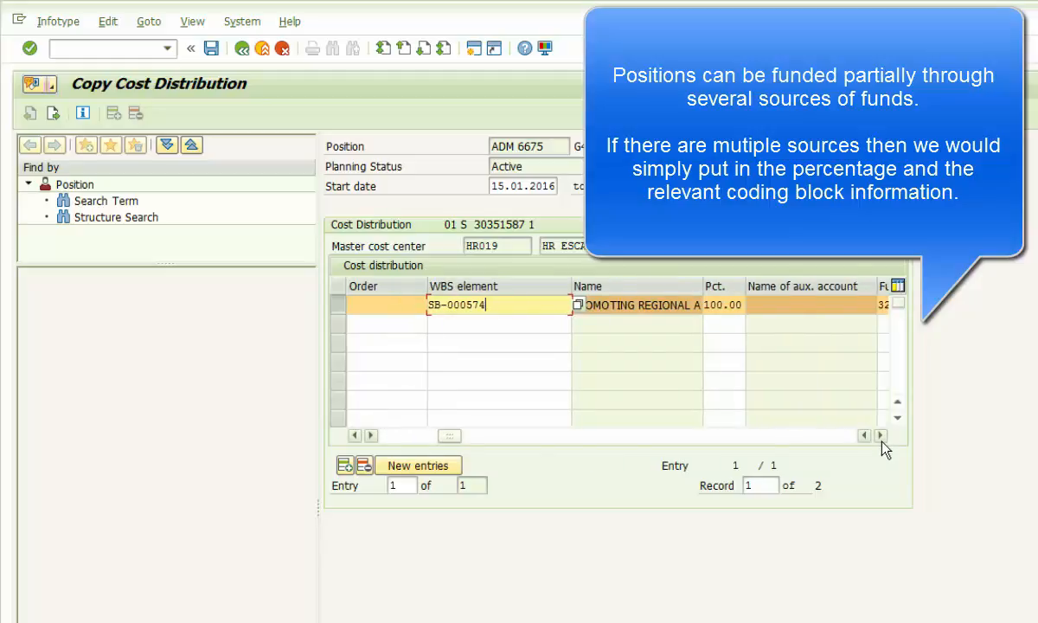
click(880, 436)
click(880, 436)
click(880, 436)
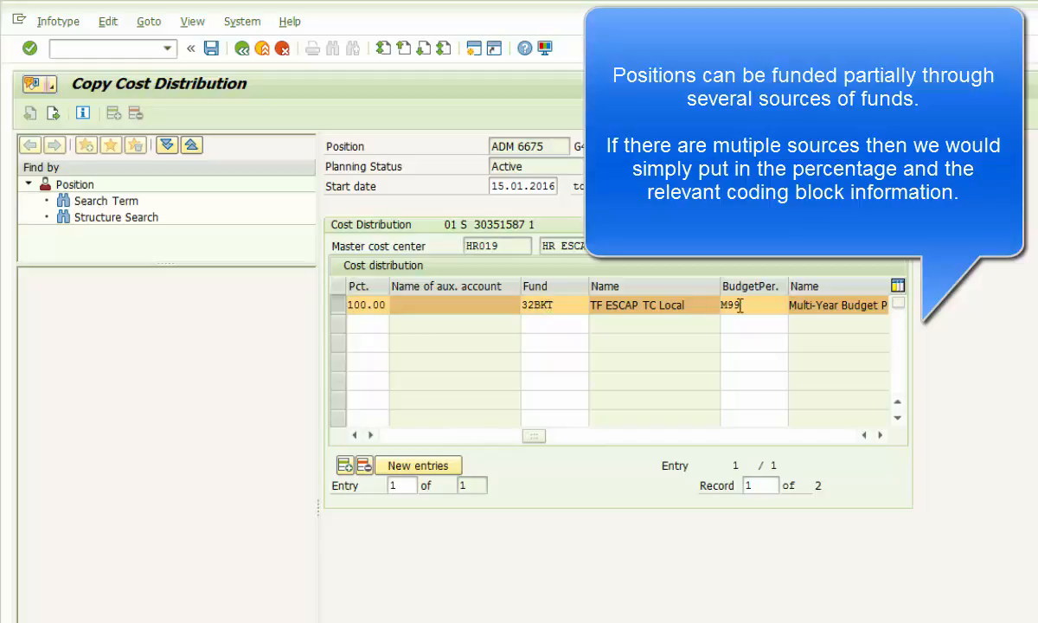
click(880, 435)
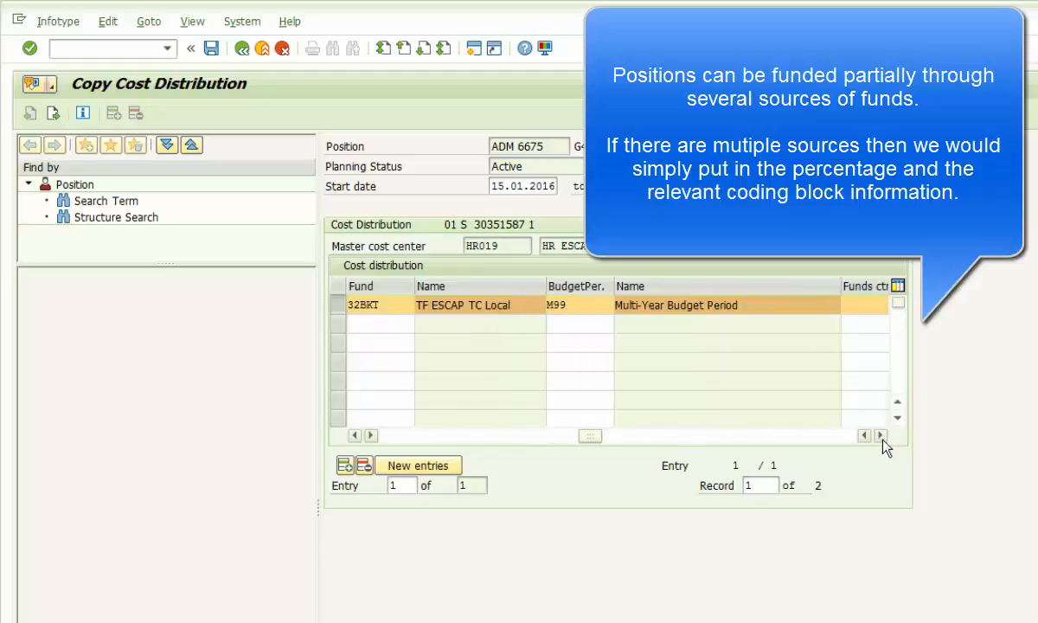
click(881, 435)
click(880, 435)
click(880, 435)
click(880, 434)
click(880, 435)
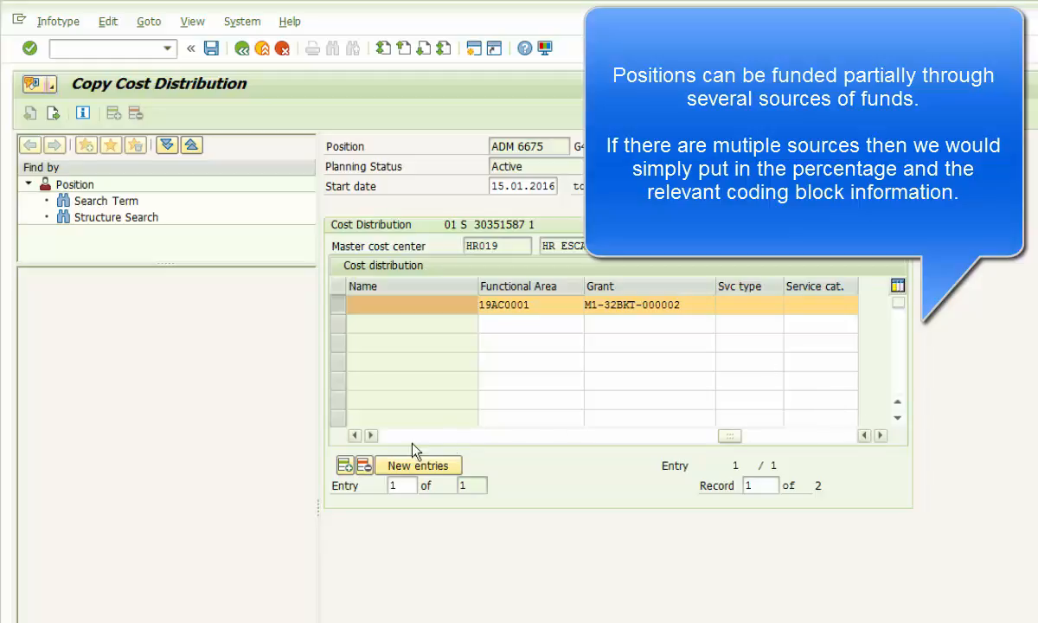
click(355, 436)
click(355, 436)
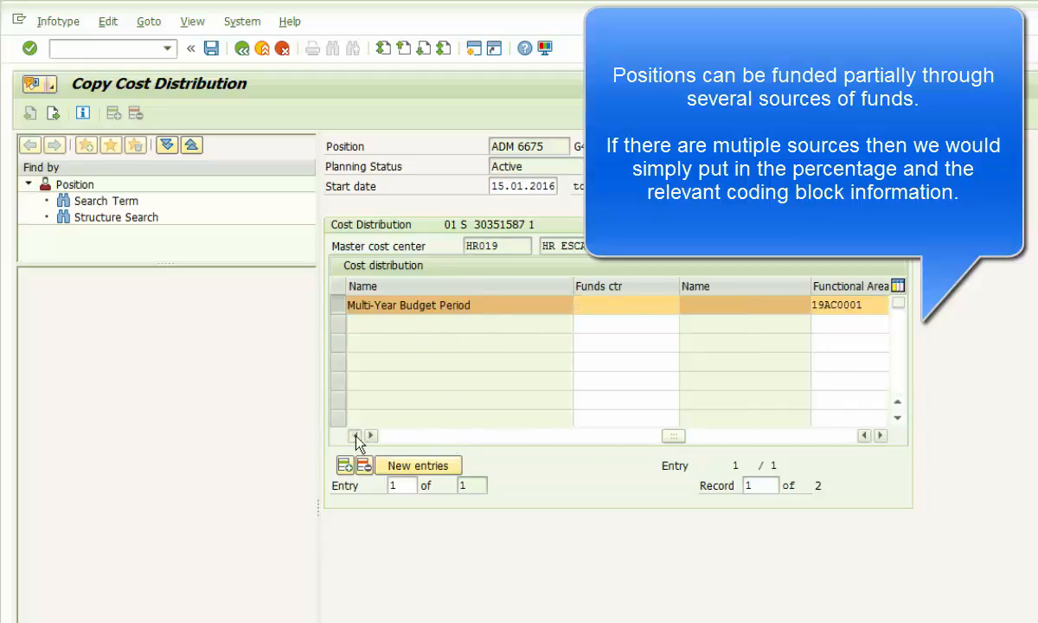
click(355, 435)
click(356, 436)
click(355, 436)
click(355, 436)
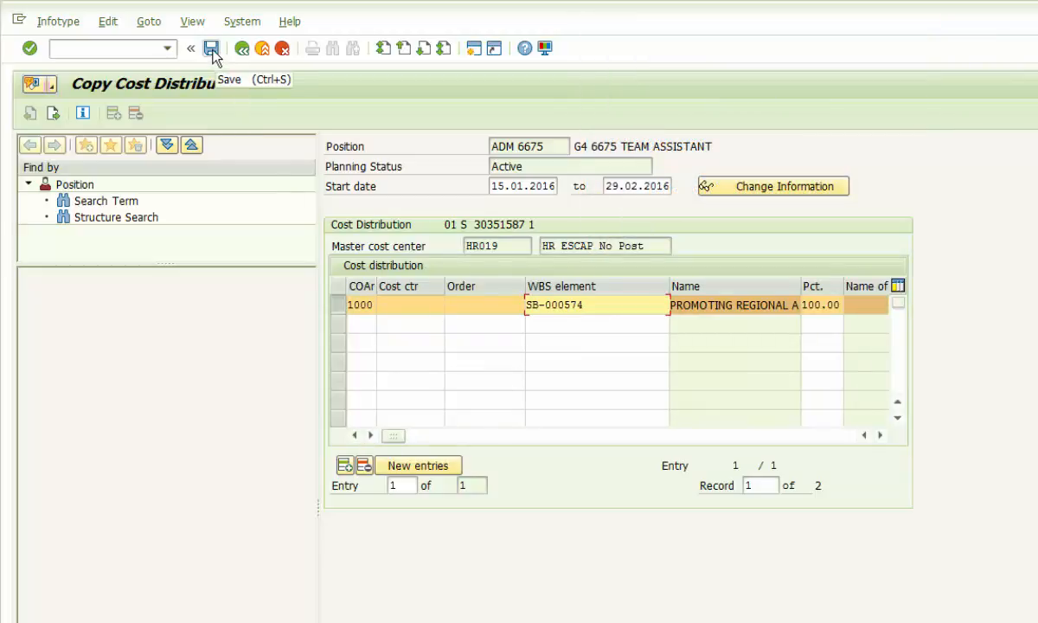
- Save the new cost distribution, confirming past the start date check
click(211, 49)
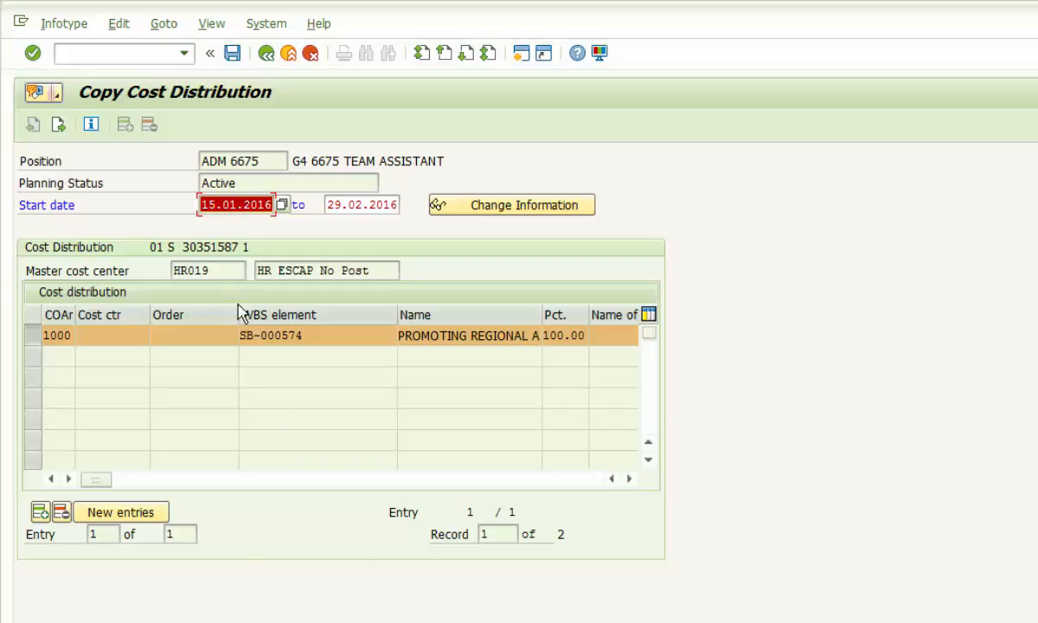
click(231, 54)
click(232, 54)
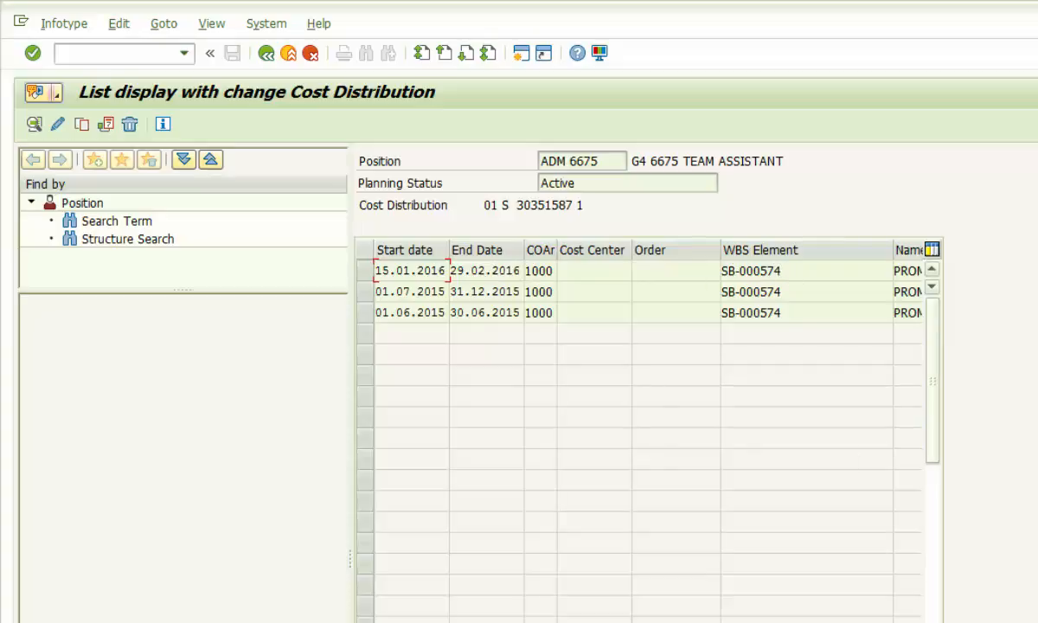
- Open the 15.01.2016 row from the Cost Distribution list for display
scroll(639, 389, right, 5)
scroll(640, 389, right, 3)
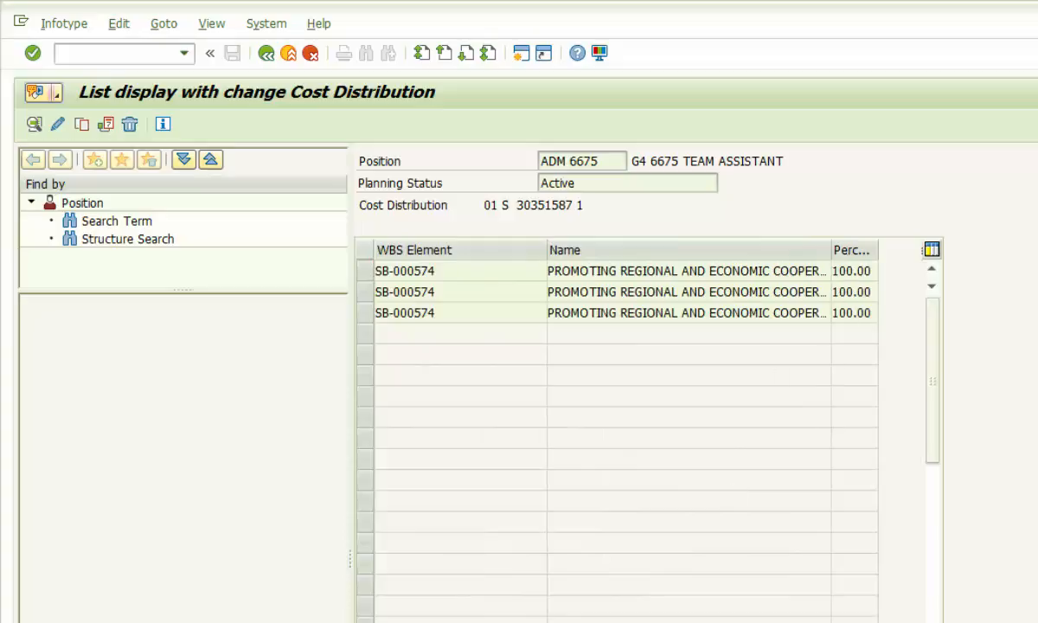
scroll(852, 270, left, 8)
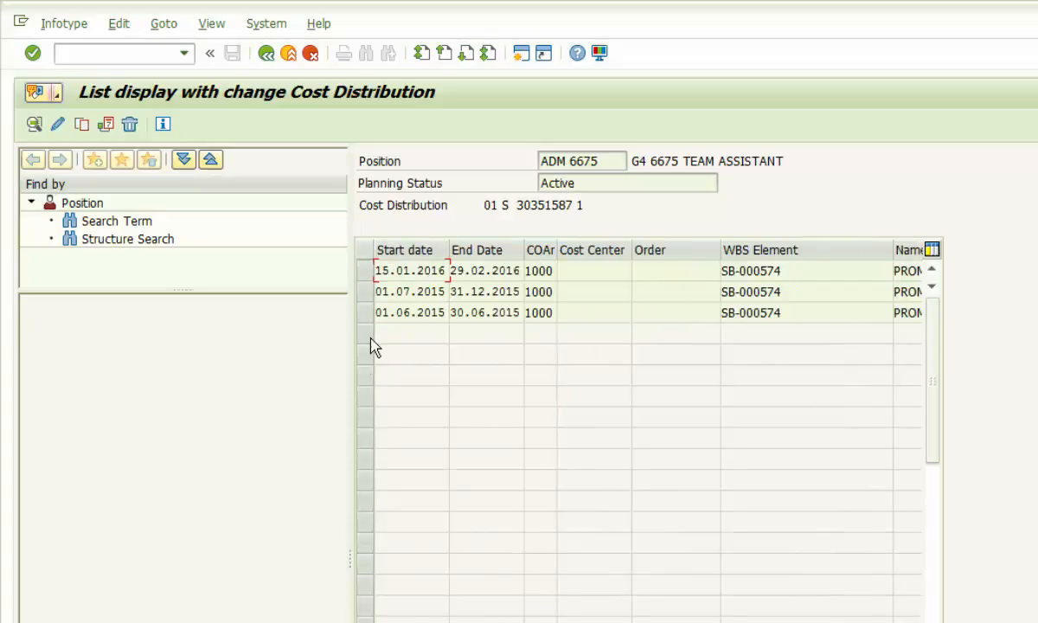
click(365, 270)
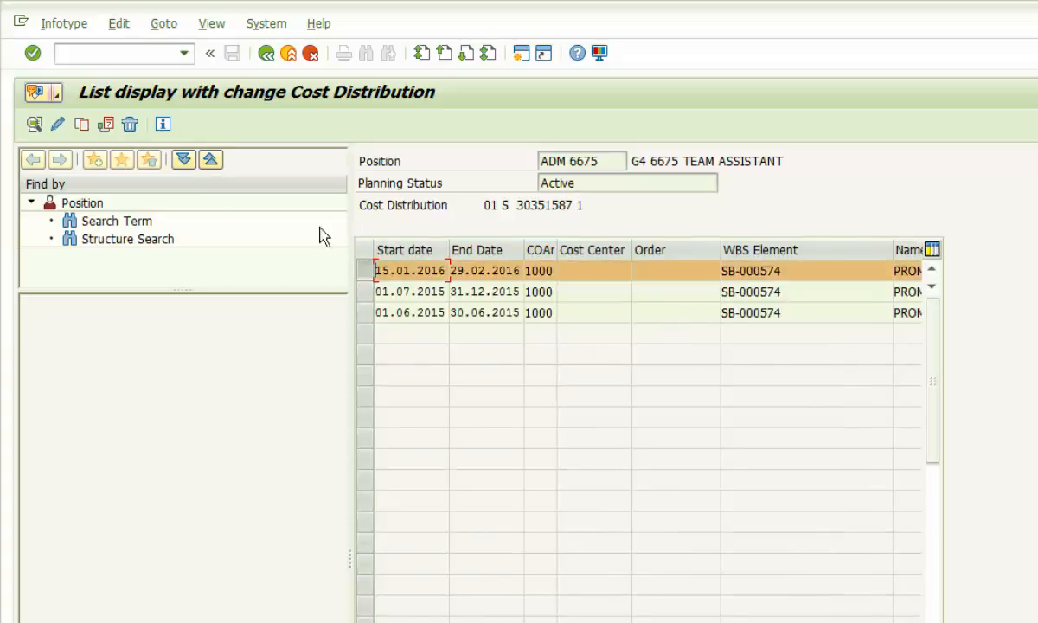
click(33, 126)
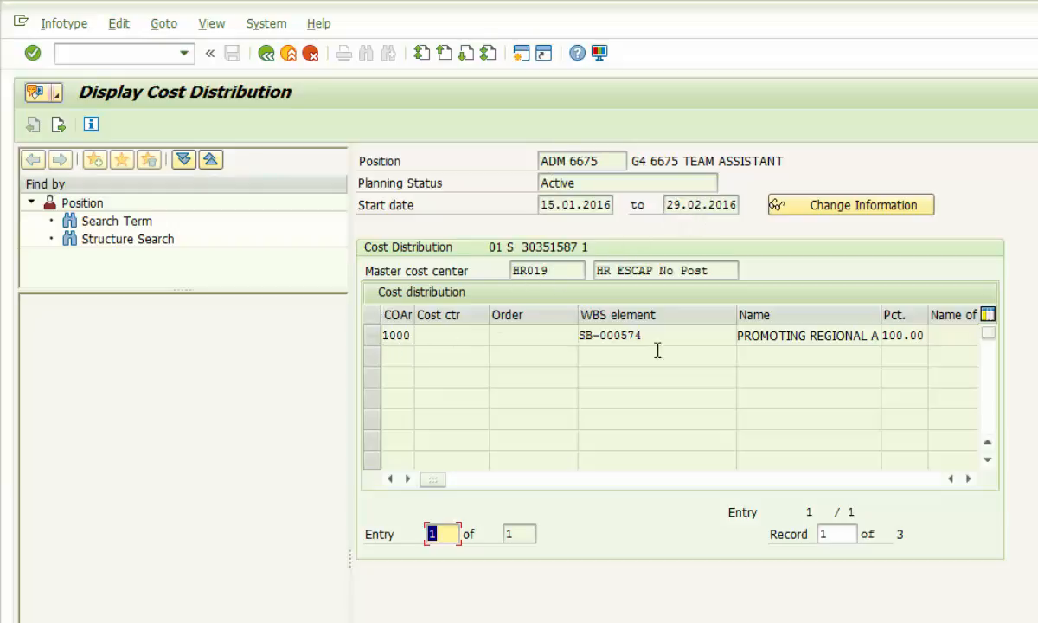
- Check the record's name, percentage, fund and grant columns, then go back twice
click(969, 479)
click(968, 478)
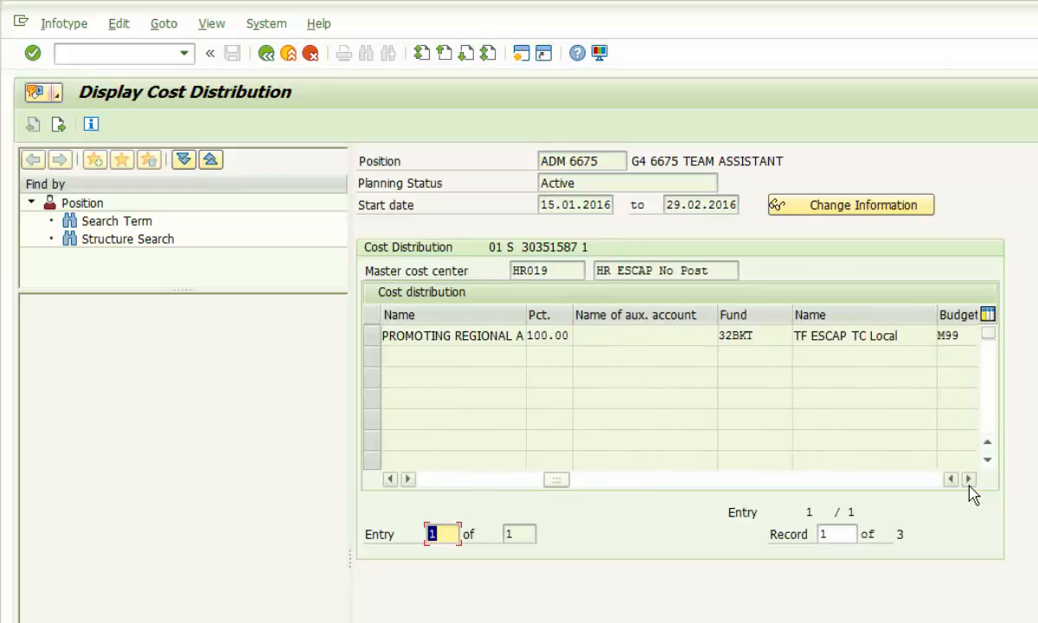
click(968, 478)
click(969, 478)
click(969, 479)
click(969, 478)
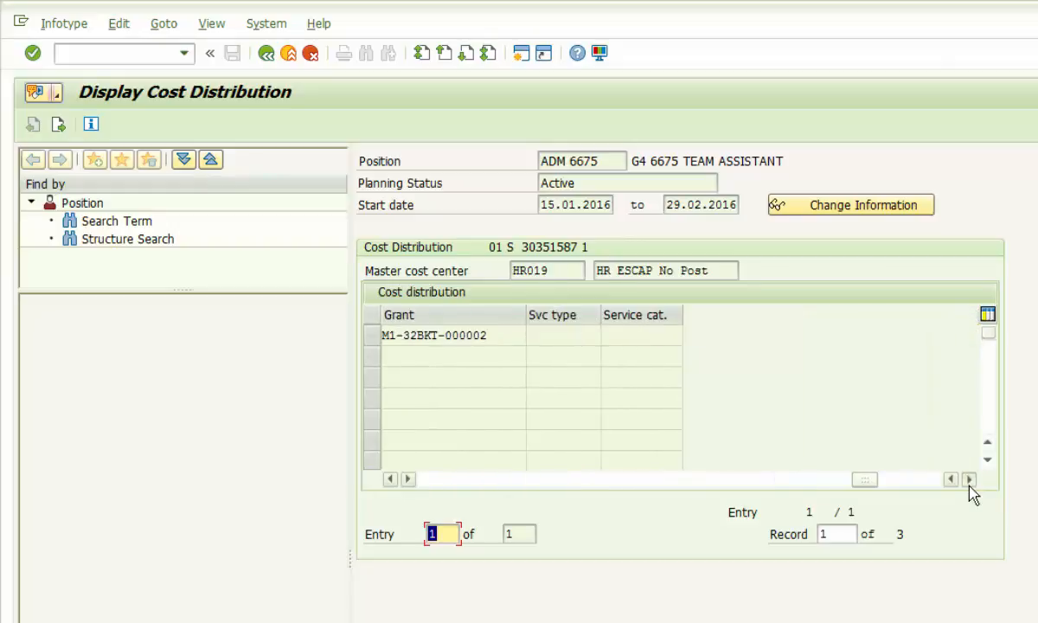
click(968, 479)
click(968, 478)
click(431, 480)
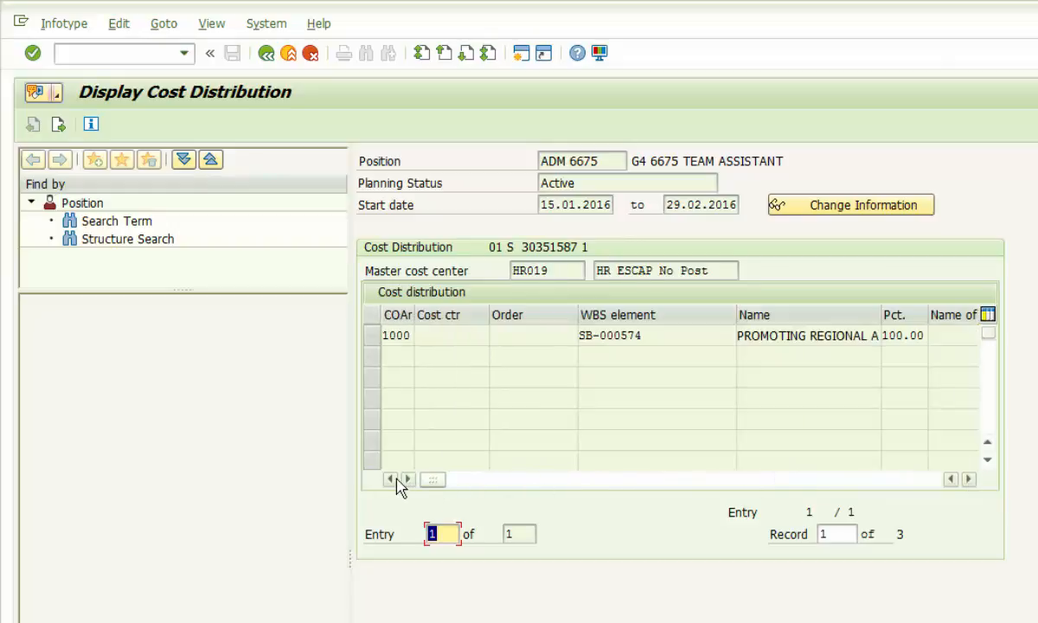
click(267, 56)
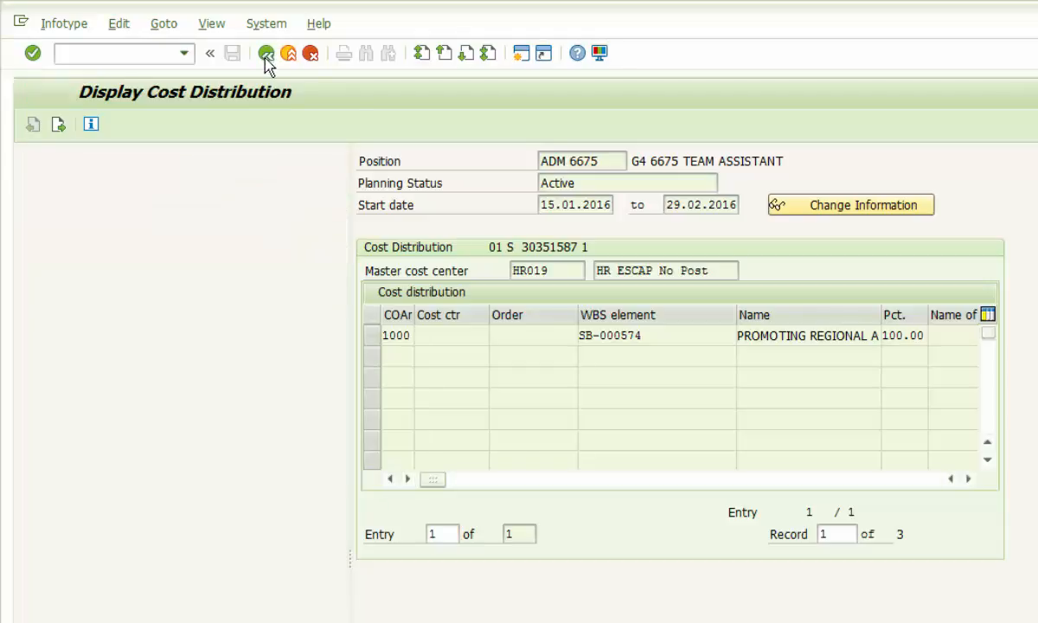
click(266, 55)
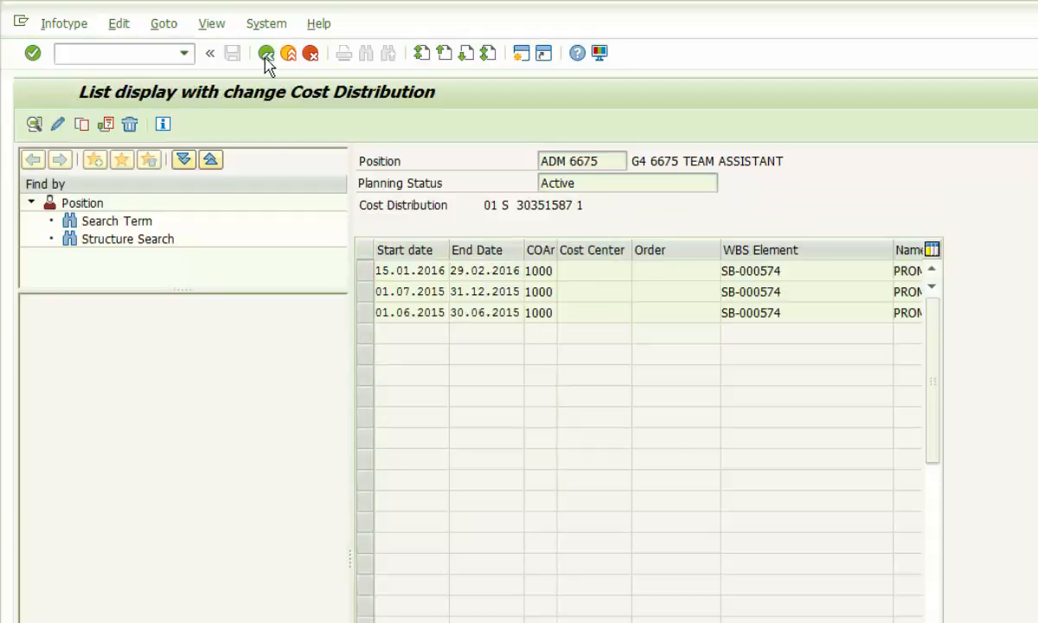